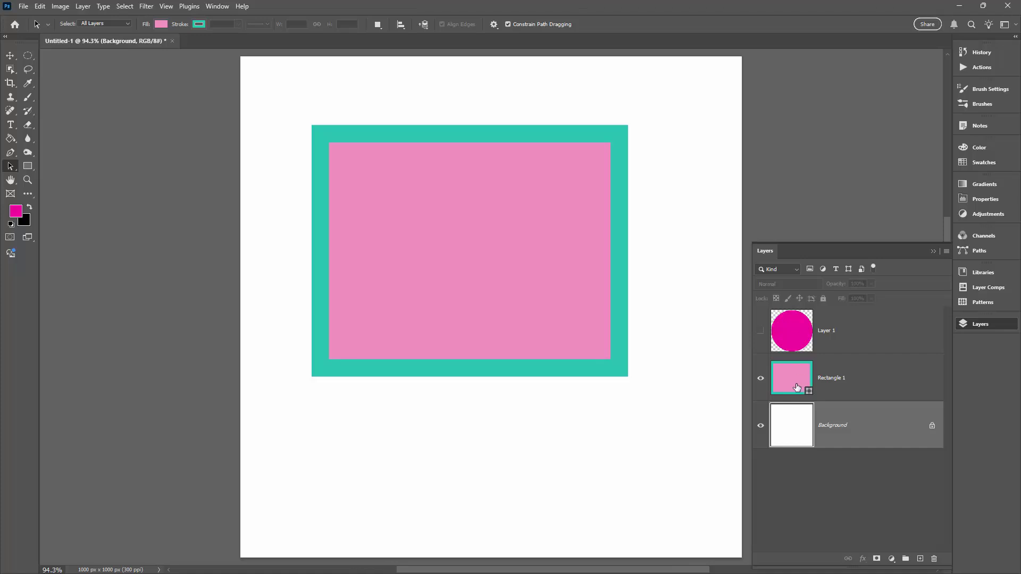
Pick the pink rectangle's whole path with the Path Selection Tool set to All Layers
{"action": "left_click", "coordinate": [8, 169]}
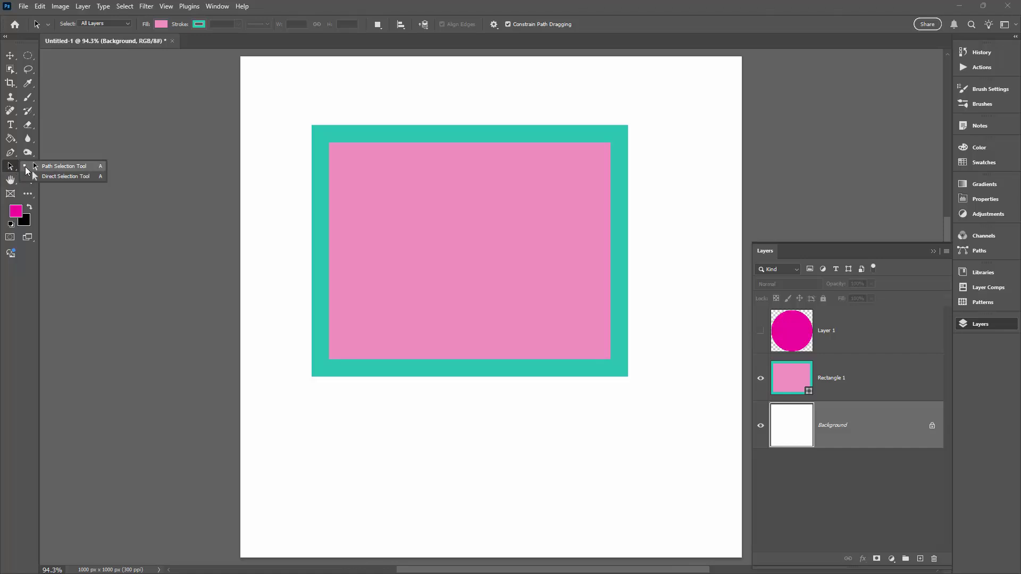
{"action": "left_click", "coordinate": [50, 168]}
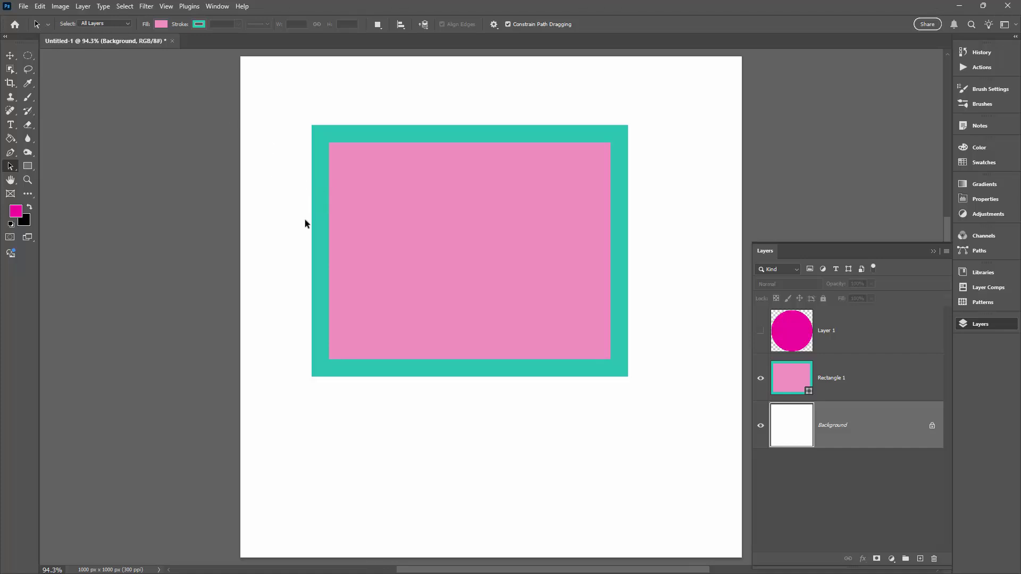
{"action": "left_click", "coordinate": [99, 25]}
{"action": "left_click", "coordinate": [101, 32]}
{"action": "left_click", "coordinate": [126, 24]}
{"action": "left_click", "coordinate": [101, 31]}
{"action": "left_click", "coordinate": [514, 273]}
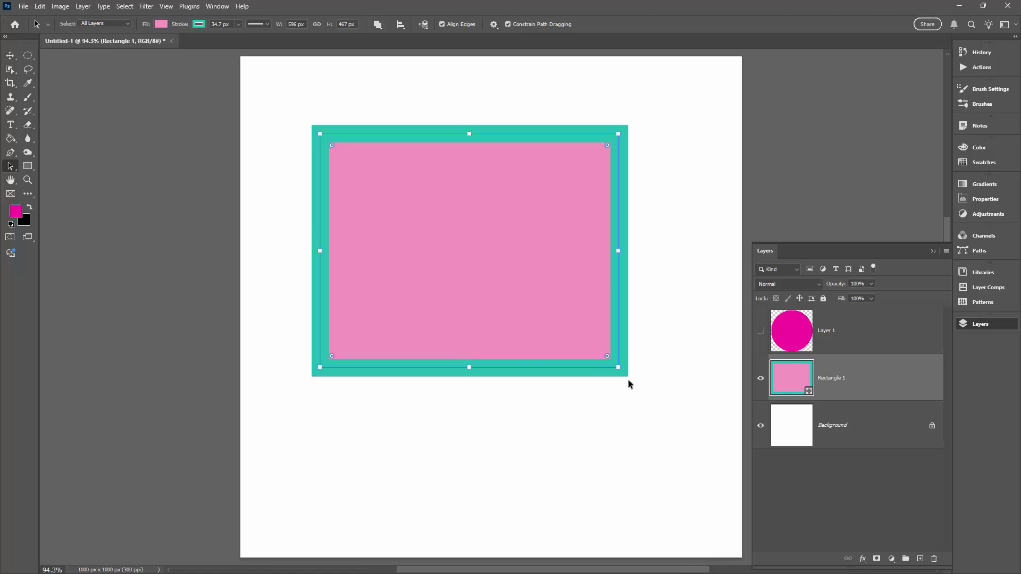
{"action": "left_click_drag", "start_coordinate": [631, 379], "coordinate": [664, 237]}
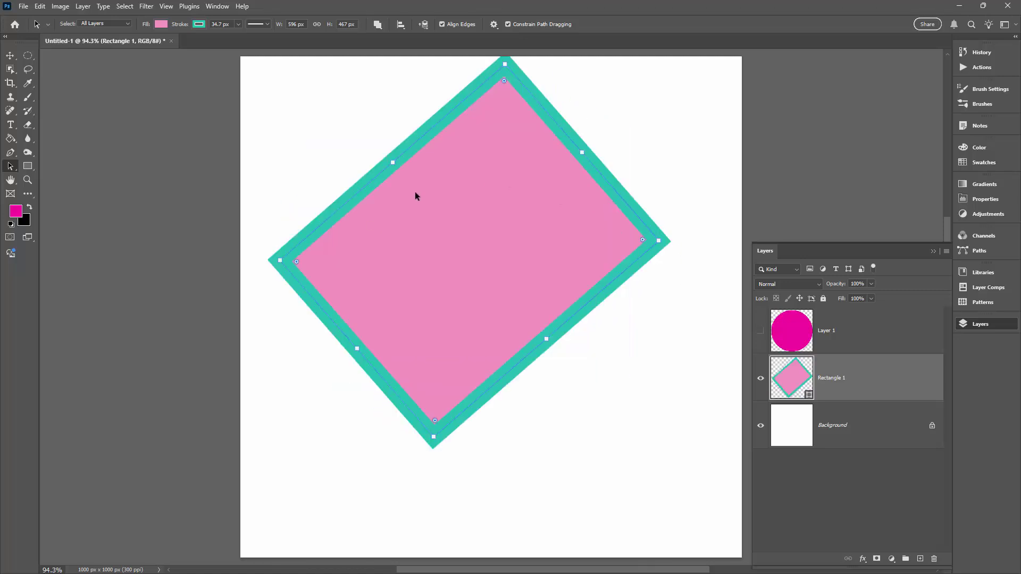
{"action": "key", "text": "ctrl+z"}
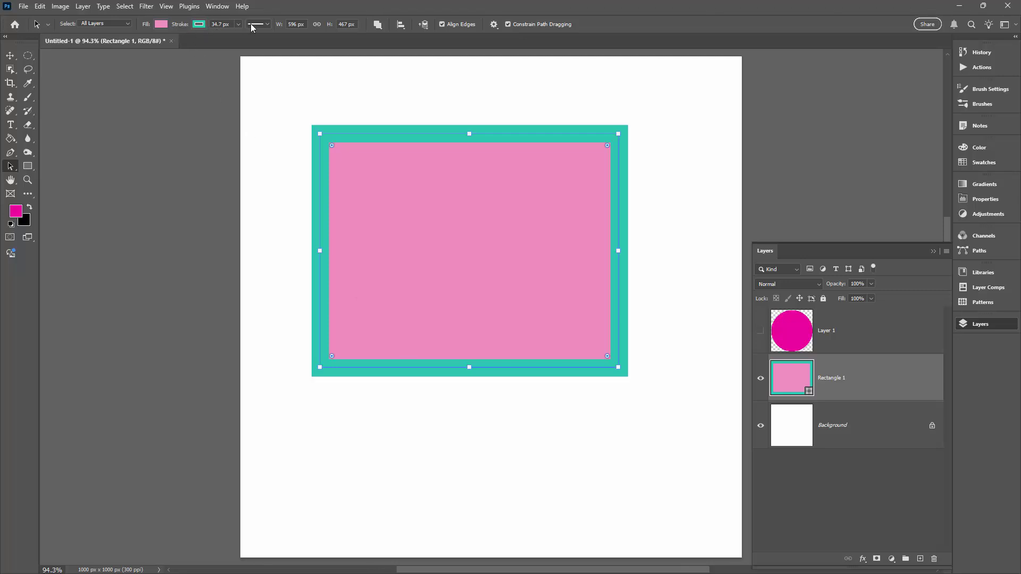
Look over the stroke alignment choices in Stroke Options, then switch to the Move Tool
{"action": "left_click", "coordinate": [265, 23]}
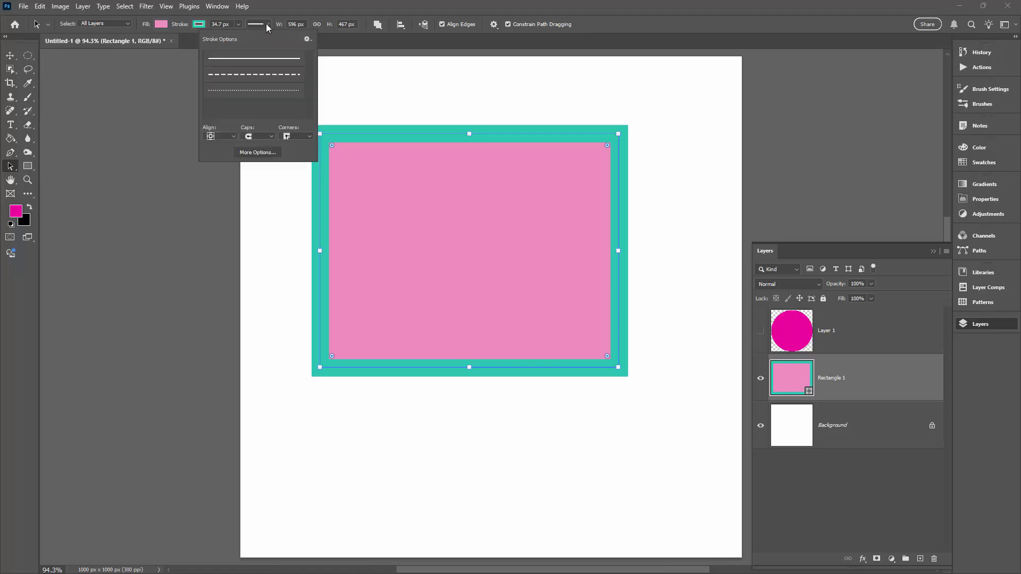
{"action": "left_click", "coordinate": [218, 136]}
{"action": "left_click", "coordinate": [615, 8]}
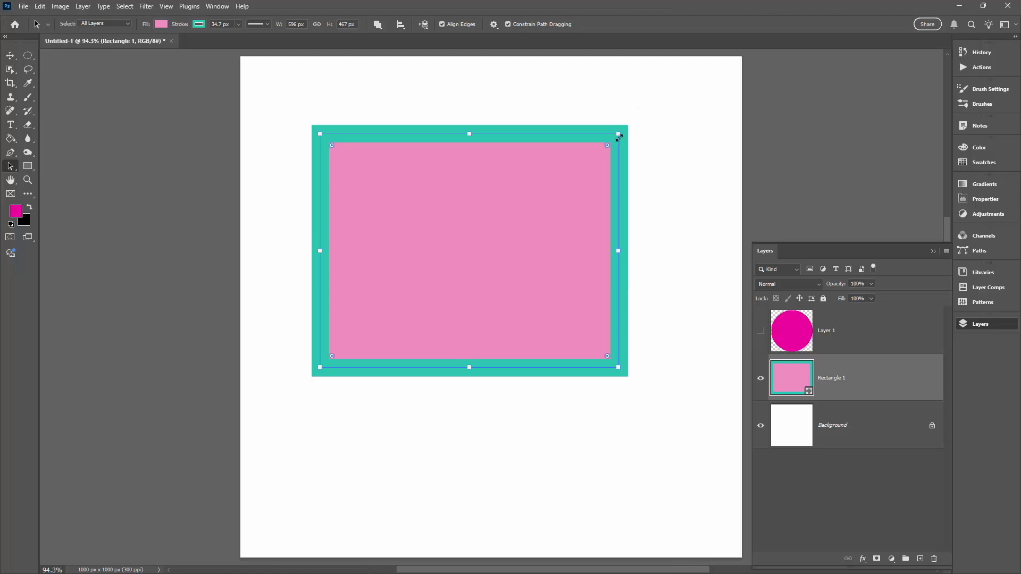
{"action": "left_click", "coordinate": [9, 56]}
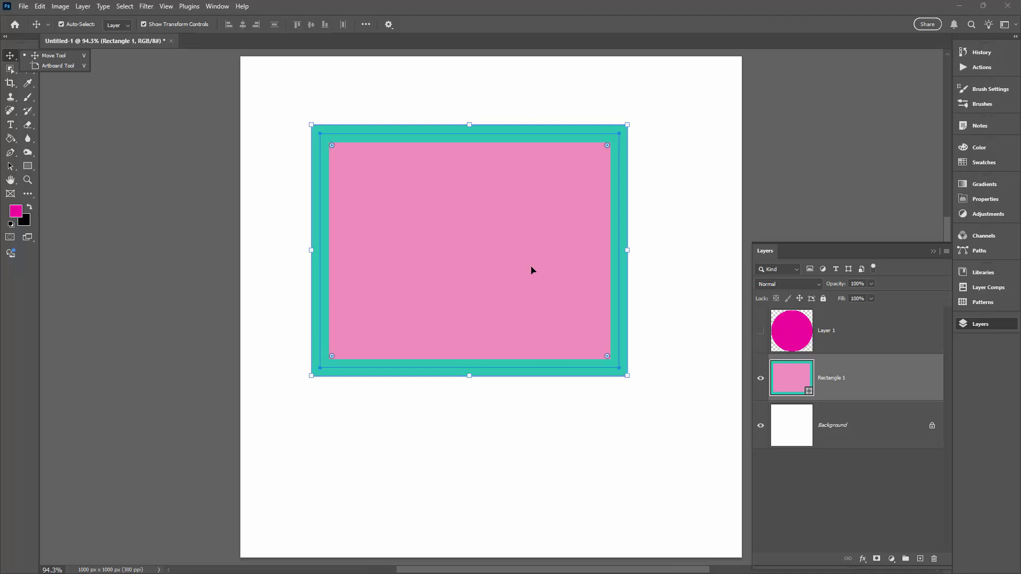
Turn Show Transform Controls off and back on around the rectangle, then view the Edit menu
{"action": "left_click", "coordinate": [142, 23]}
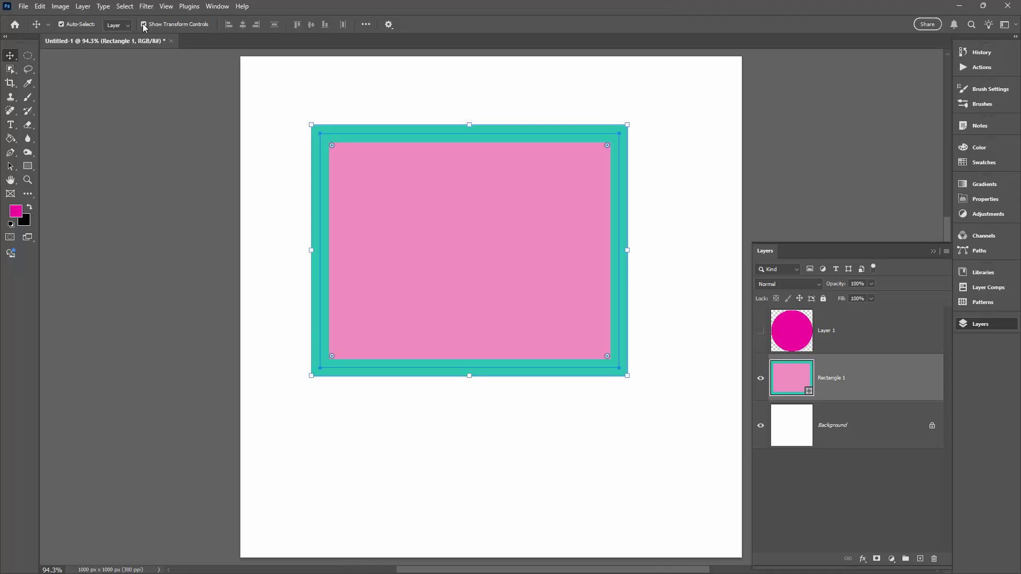
{"action": "left_click", "coordinate": [10, 166]}
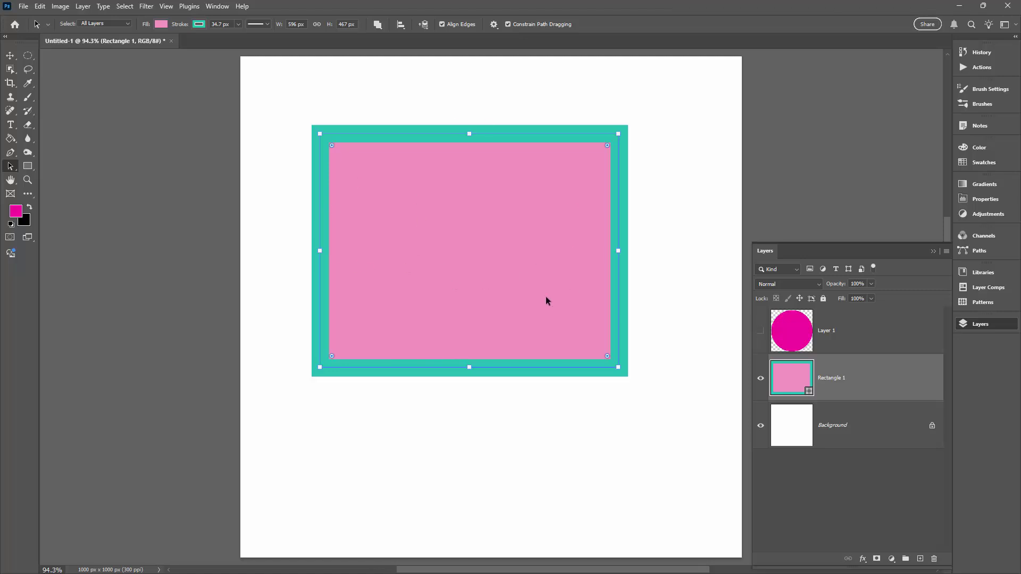
{"action": "left_click", "coordinate": [9, 57]}
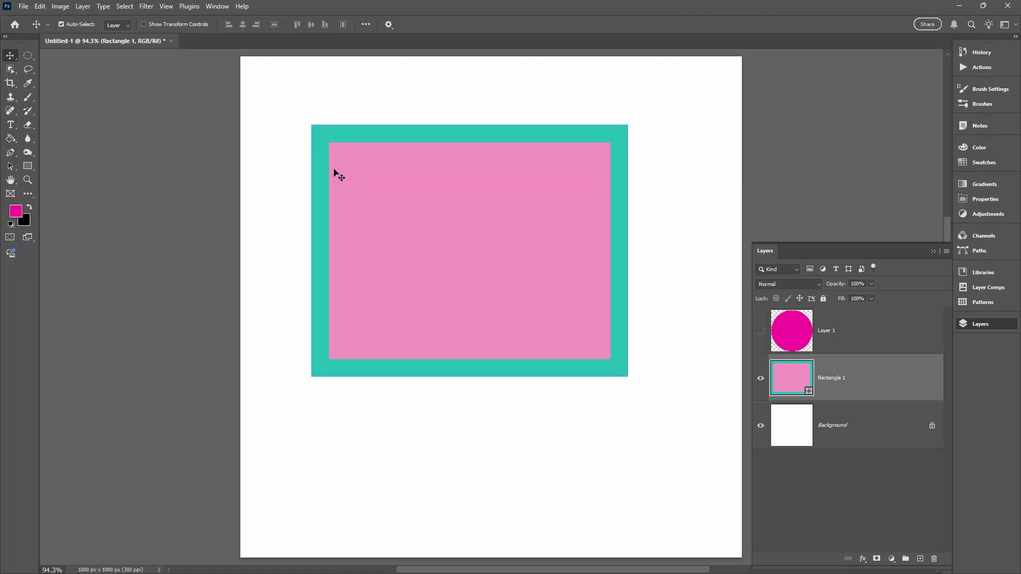
{"action": "left_click", "coordinate": [143, 25]}
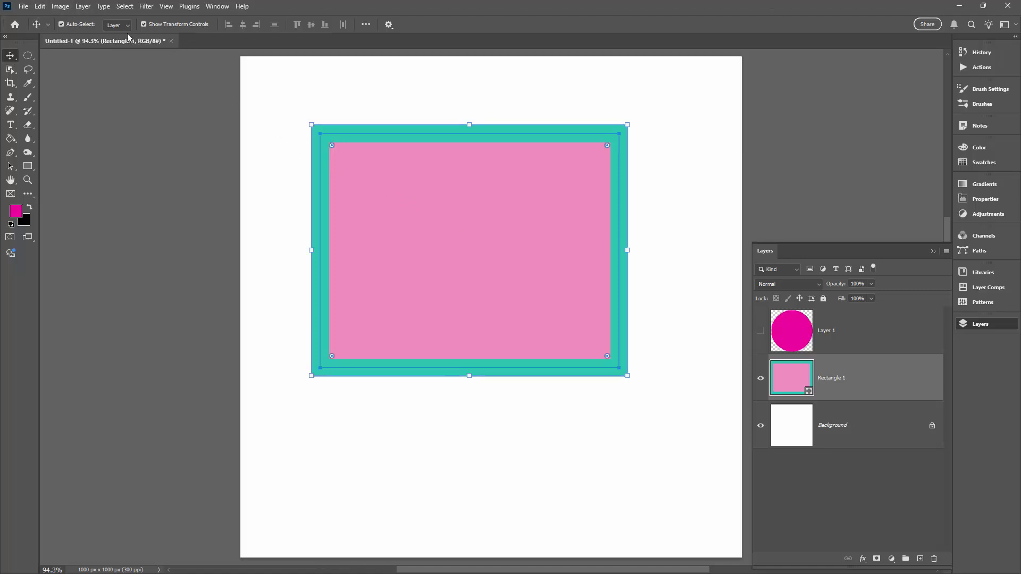
{"action": "left_click", "coordinate": [40, 6]}
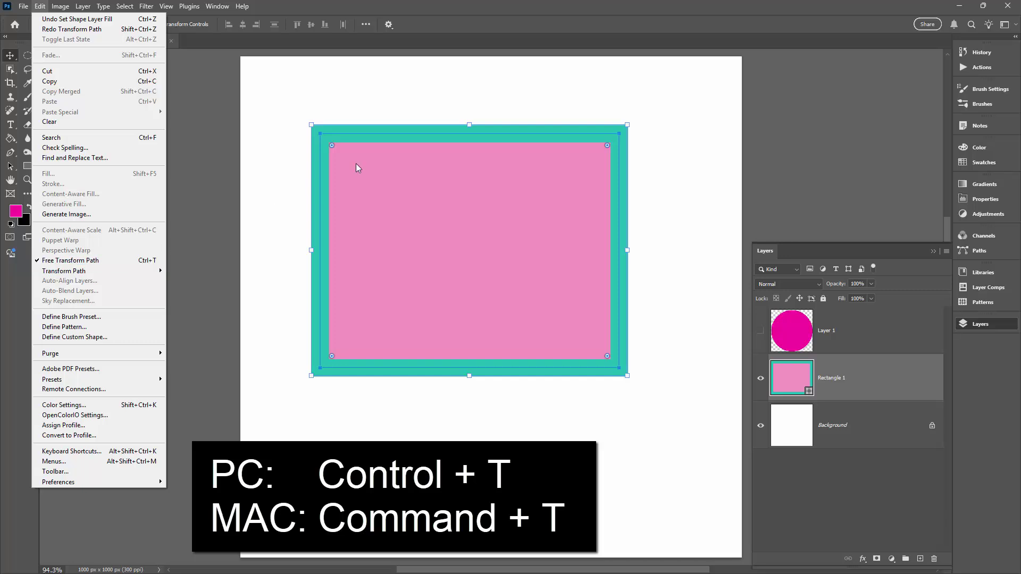
Dismiss the Edit menu and enter Free Transform on Rectangle 1 with Ctrl+T
{"action": "left_click", "coordinate": [445, 24]}
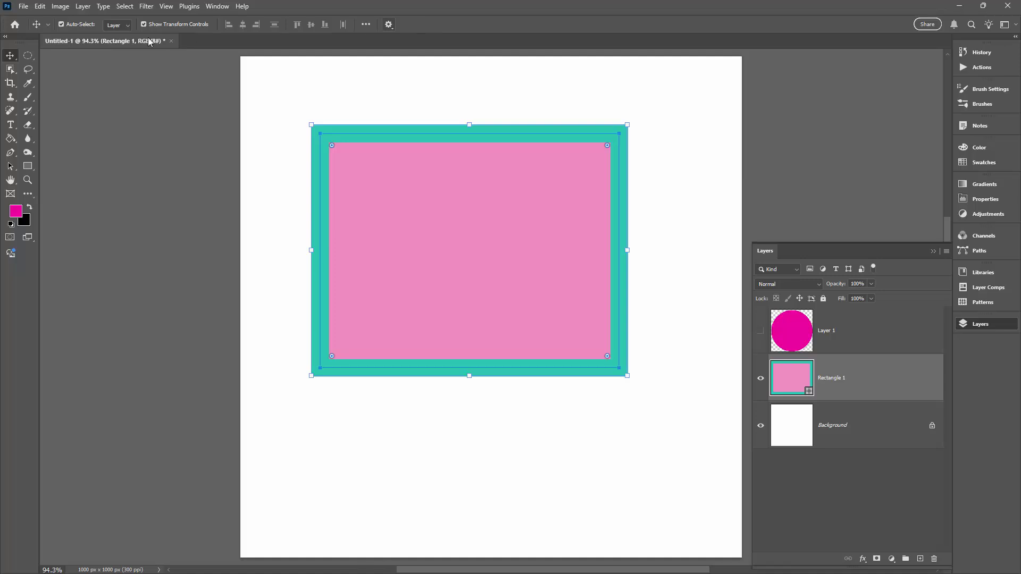
{"action": "key", "text": "ctrl"}
{"action": "key", "text": "ctrl+t"}
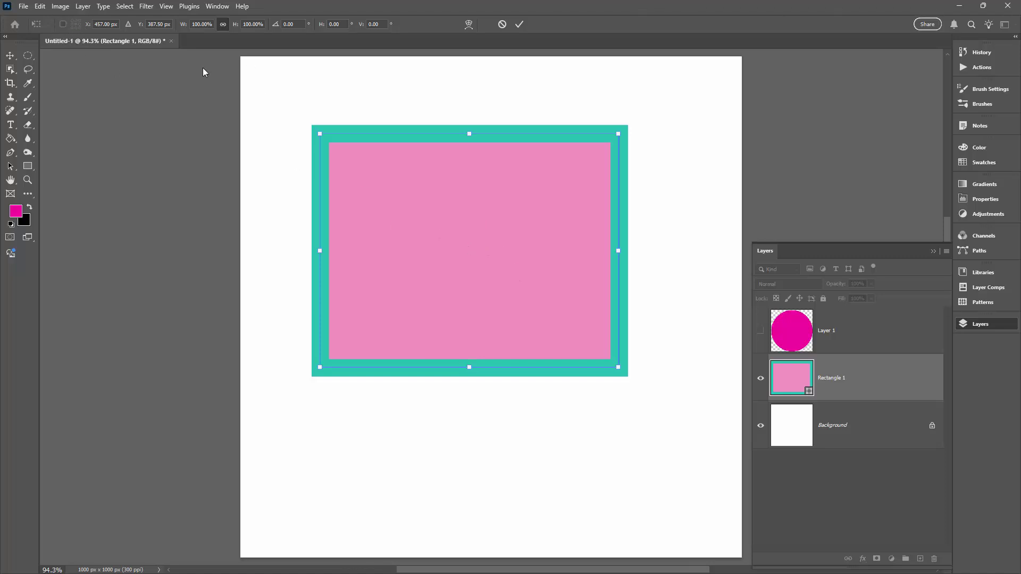
Show the centre reference point, try rotating the rectangle around it, and undo
{"action": "left_click", "coordinate": [62, 24]}
{"action": "left_click_drag", "start_coordinate": [643, 376], "coordinate": [676, 226]}
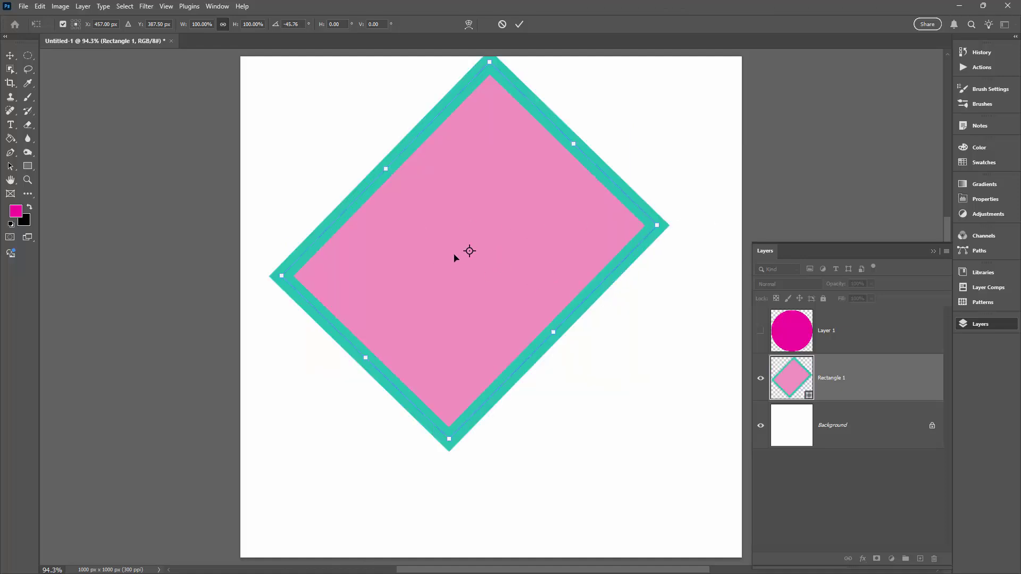
{"action": "key", "text": "ctrl+z"}
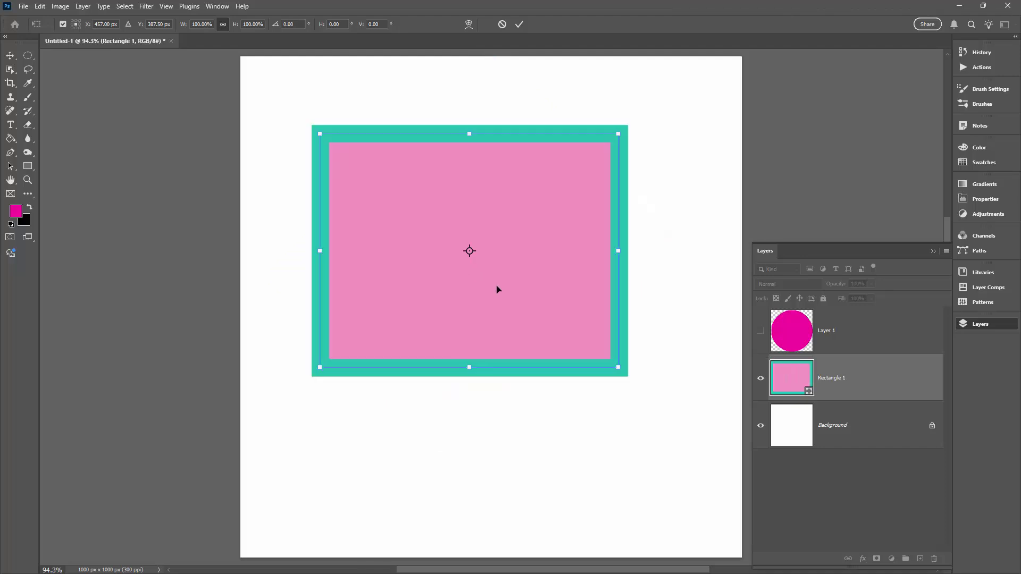
Move the pivot to the lower right, rotate around it, undo, and cancel the transform
{"action": "left_click_drag", "start_coordinate": [469, 252], "coordinate": [560, 327]}
{"action": "left_click_drag", "start_coordinate": [299, 110], "coordinate": [343, 162]}
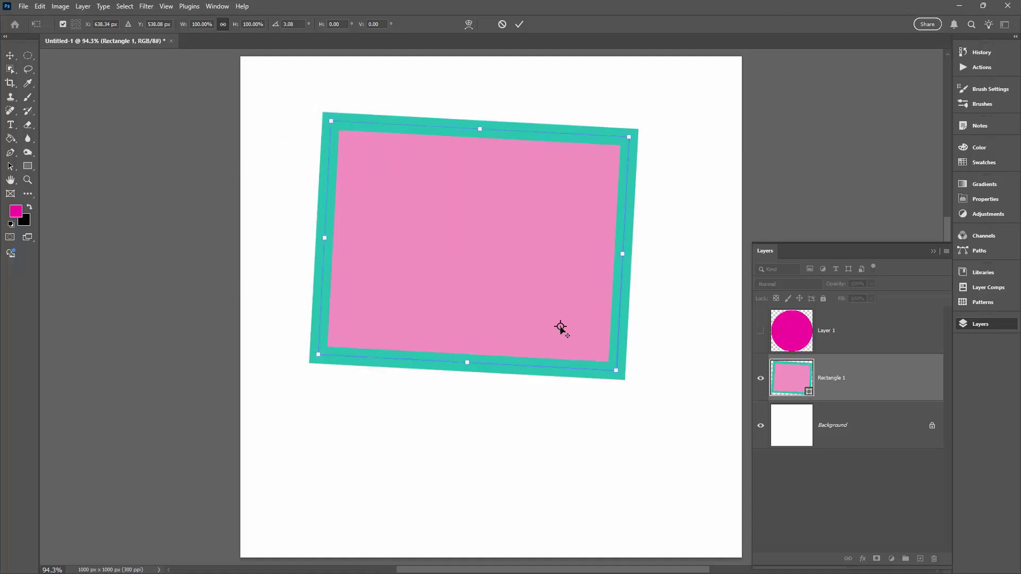
{"action": "key", "text": "ctrl+z"}
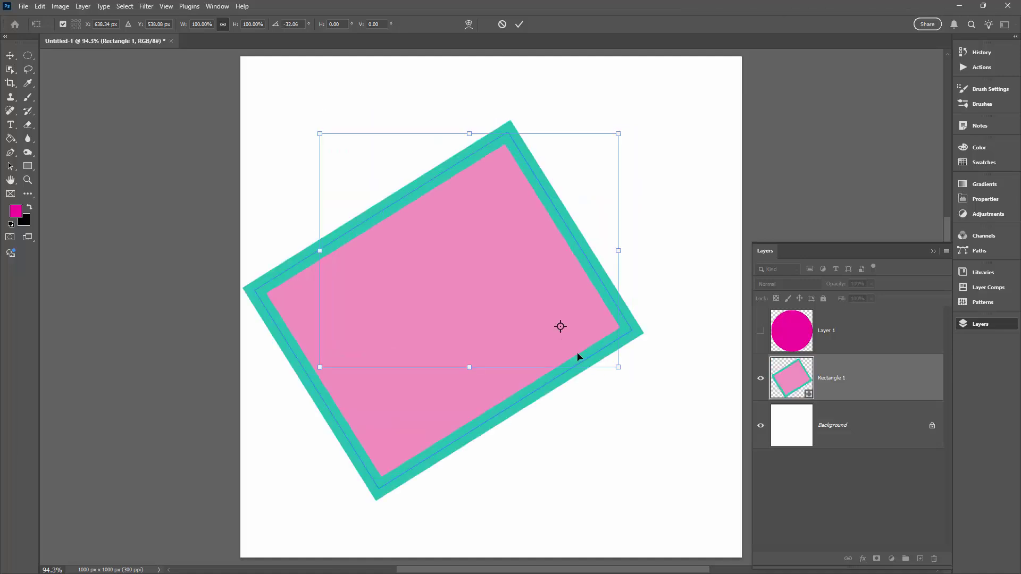
{"action": "key", "text": "ctrl+z"}
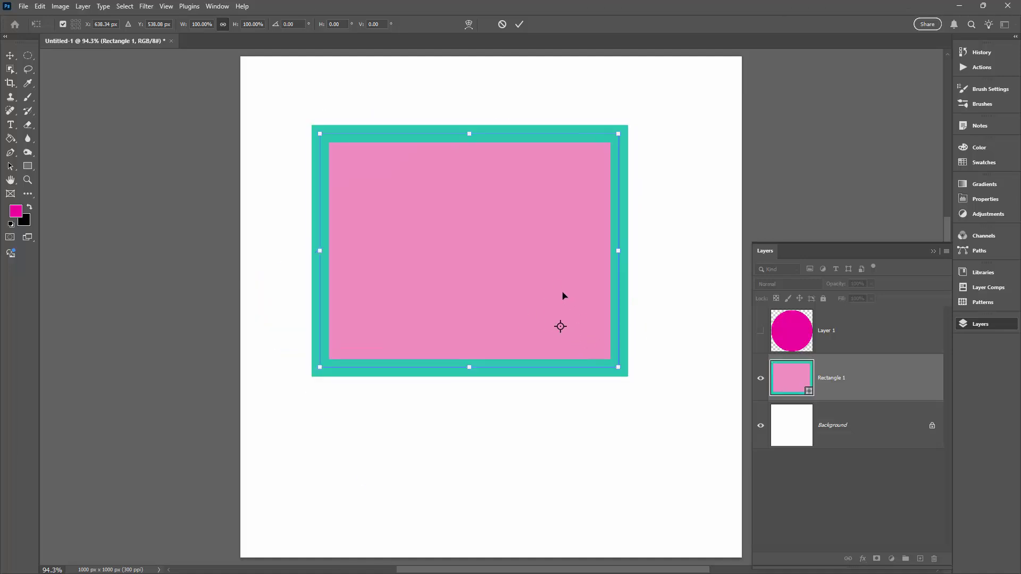
{"action": "left_click", "coordinate": [501, 24]}
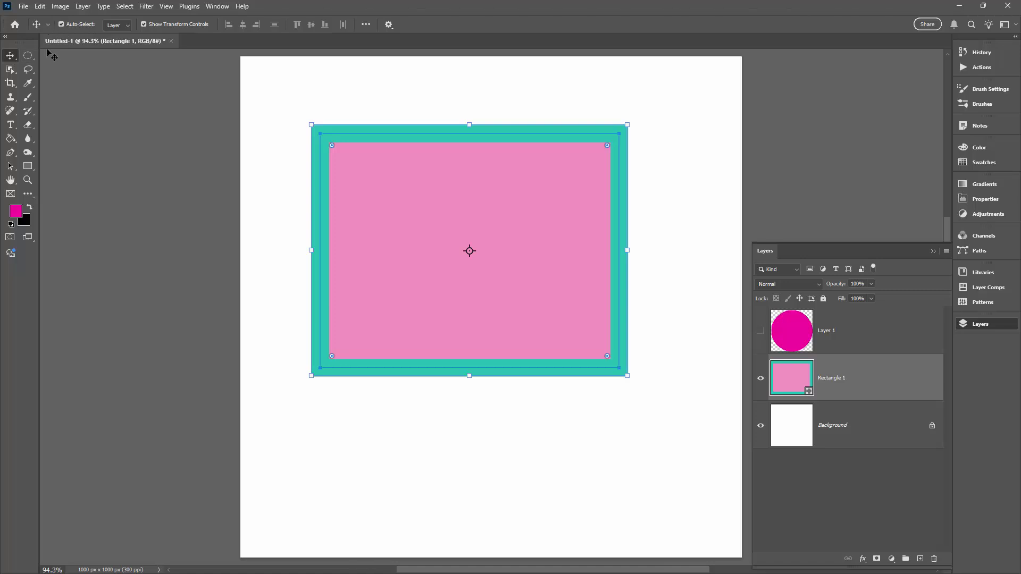
Start and cancel another Free Transform, then bring up the Edit > Preferences submenu
{"action": "key", "text": "ctrl+t"}
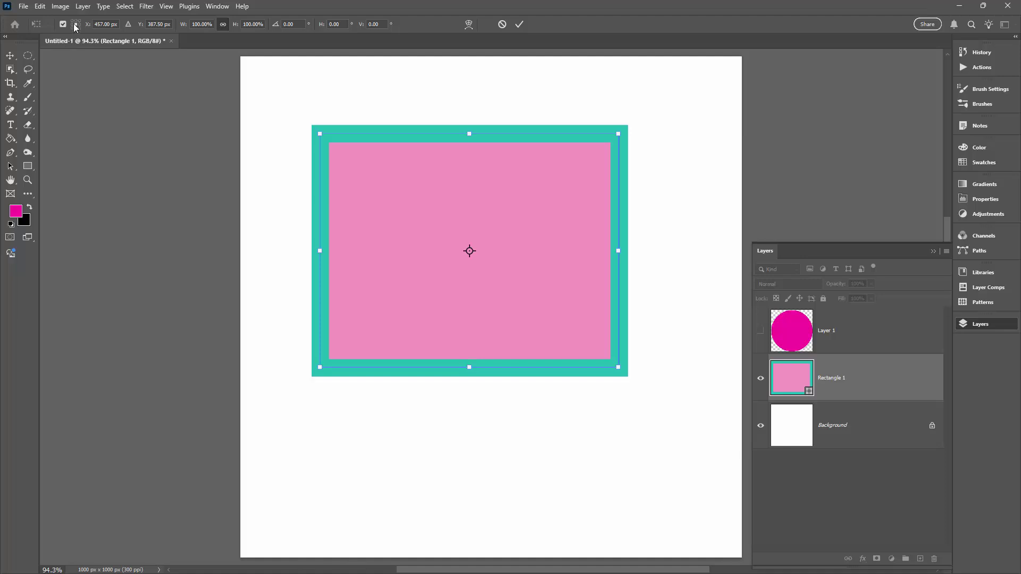
{"action": "left_click", "coordinate": [40, 8]}
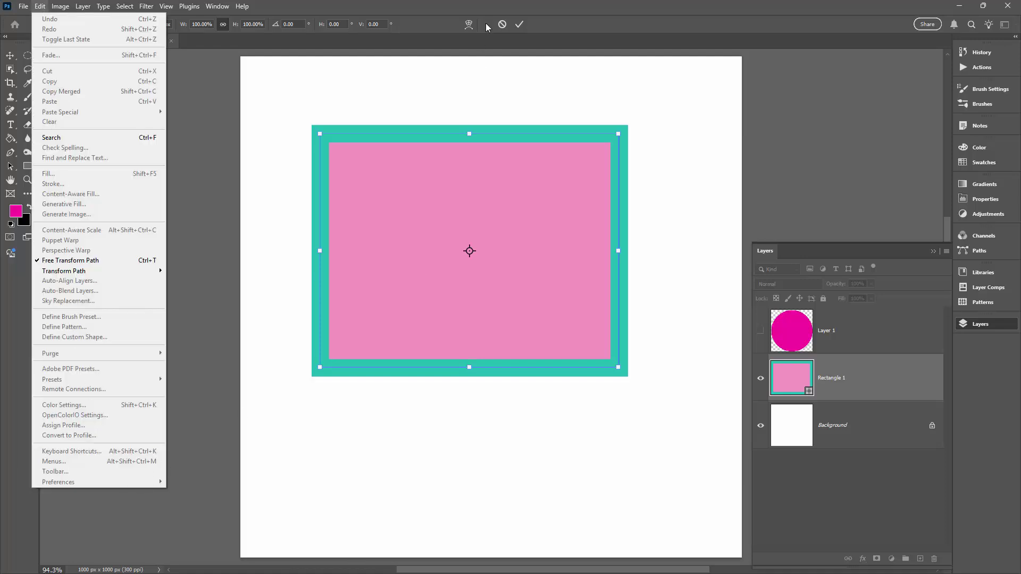
{"action": "left_click", "coordinate": [503, 23]}
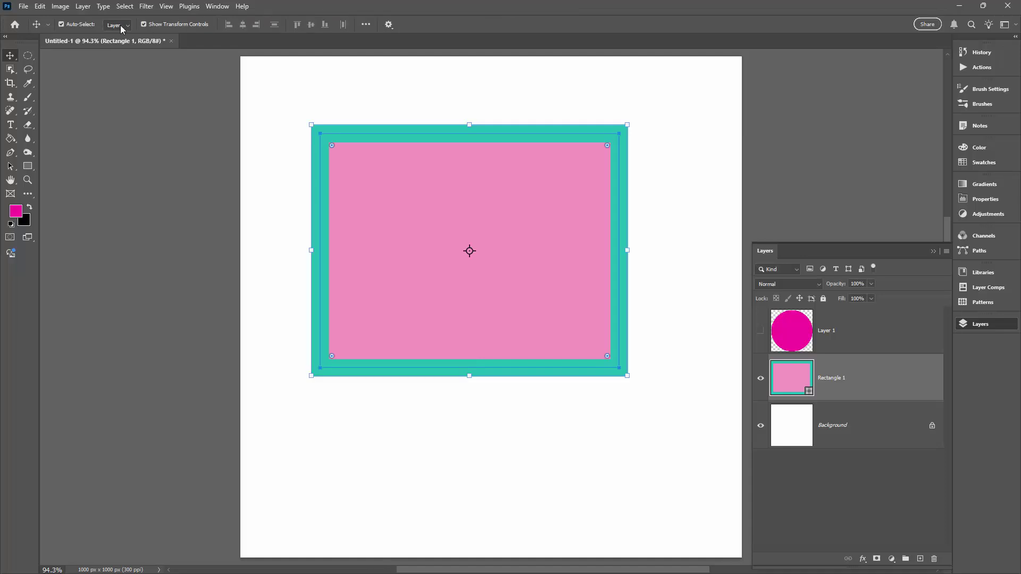
{"action": "left_click", "coordinate": [40, 7]}
{"action": "mouse_move", "coordinate": [84, 484]}
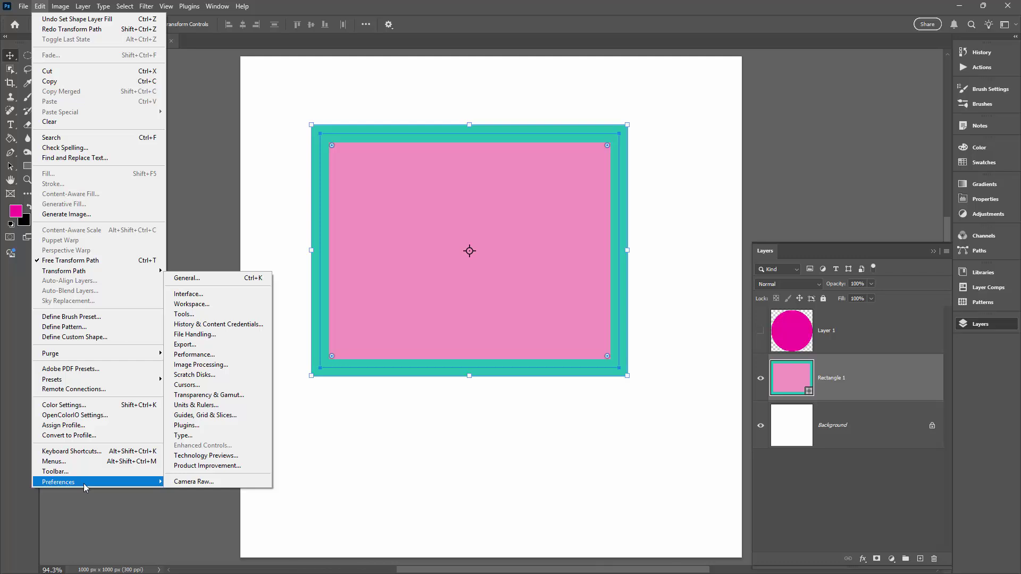
In Preferences > Tools, uncheck 'Show Reference Point when using Transform' and confirm with OK
{"action": "left_click", "coordinate": [215, 318]}
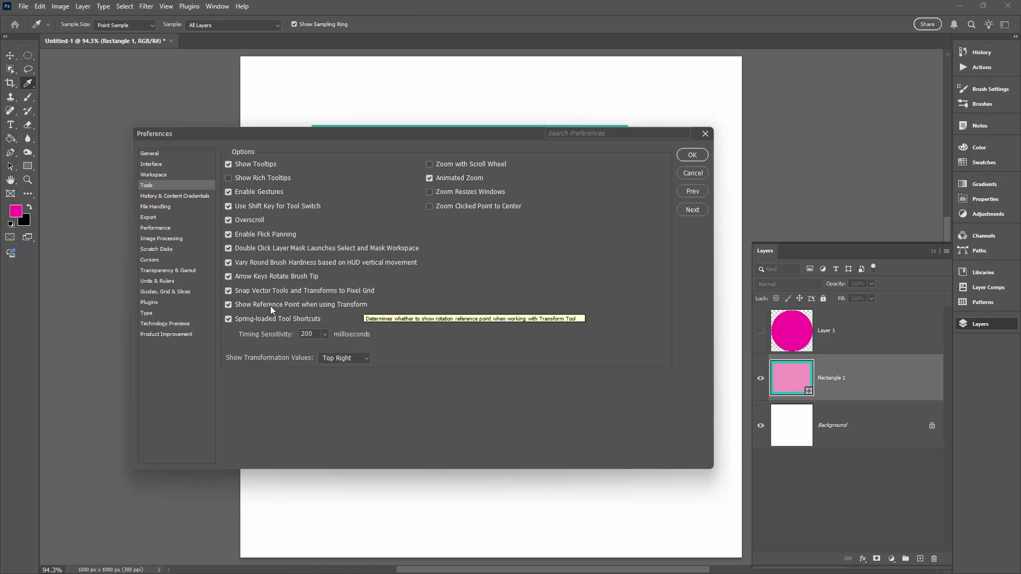
{"action": "left_click", "coordinate": [228, 304]}
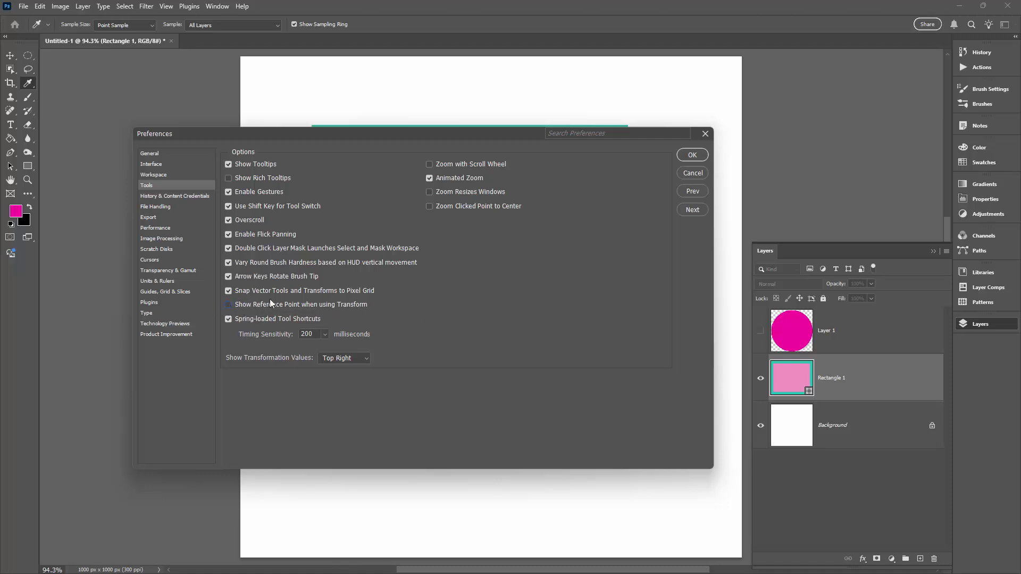
{"action": "left_click", "coordinate": [684, 158]}
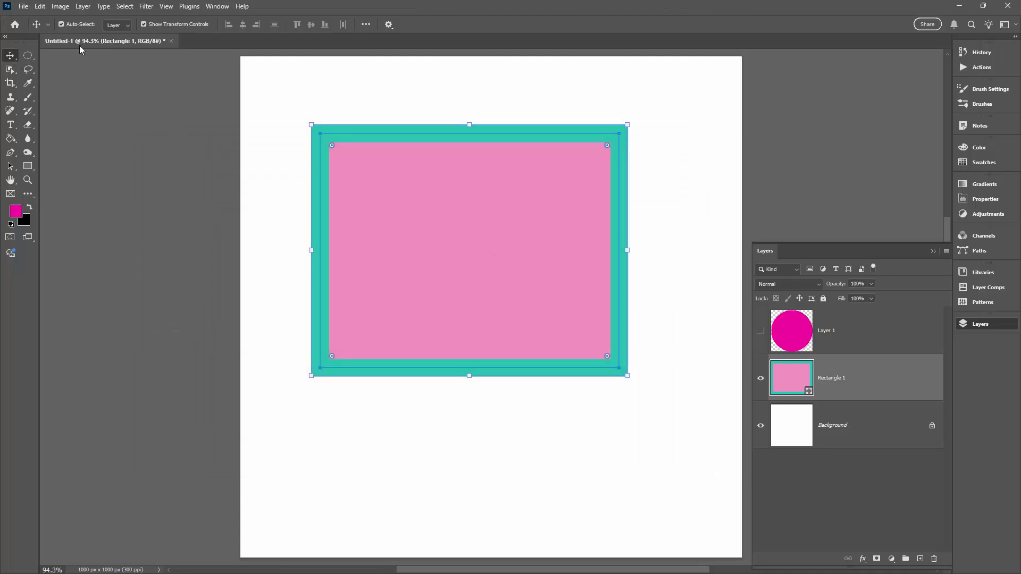
Free Transform the rectangle with the options-bar reference point ticked, then commit with Enter
{"action": "key", "text": "ctrl"}
{"action": "key", "text": "ctrl+t"}
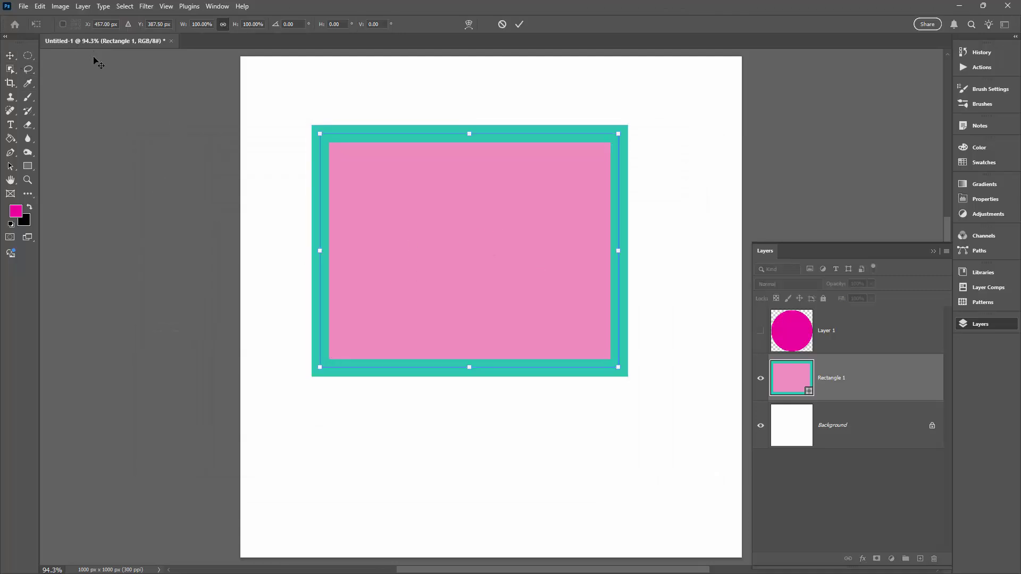
{"action": "left_click", "coordinate": [62, 24]}
{"action": "key", "text": "Return"}
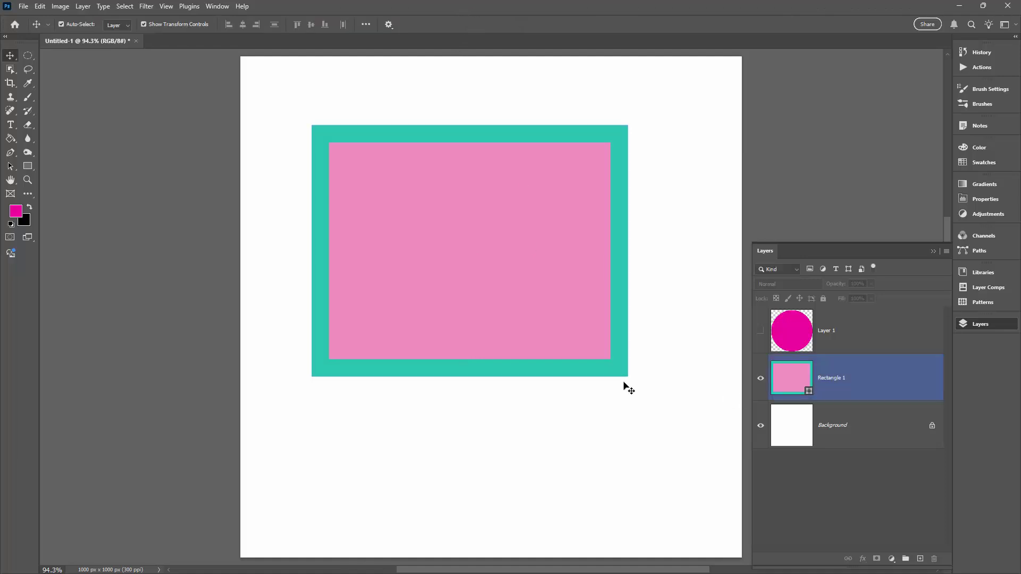
Hide Rectangle 1, show Layer 1's magenta circle, and select the circle with the Move tool
{"action": "left_click", "coordinate": [761, 378]}
{"action": "left_click", "coordinate": [760, 330]}
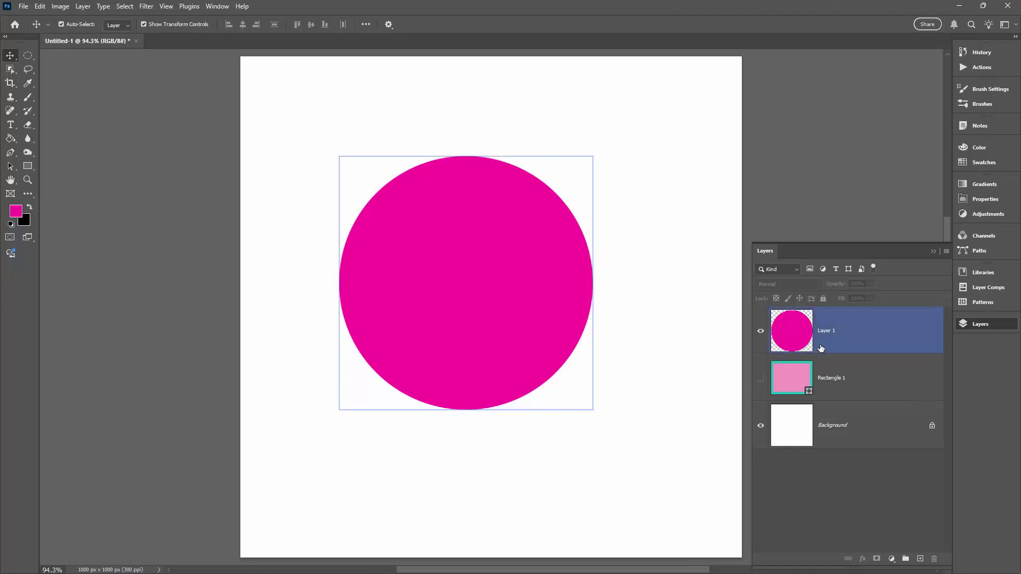
{"action": "left_click", "coordinate": [250, 231]}
{"action": "left_click", "coordinate": [10, 166]}
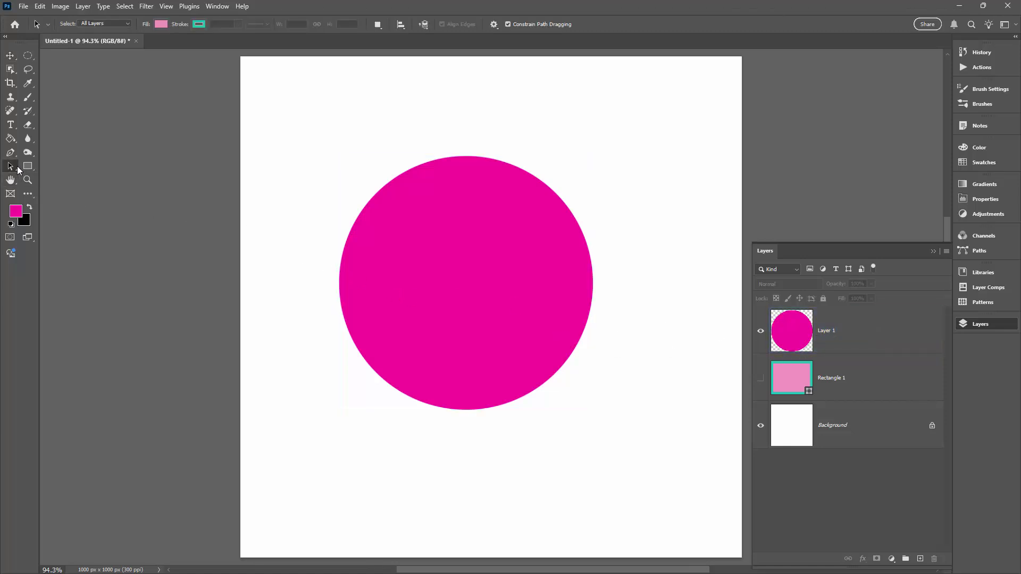
{"action": "left_click_drag", "start_coordinate": [10, 166], "coordinate": [45, 178]}
{"action": "left_click", "coordinate": [10, 57]}
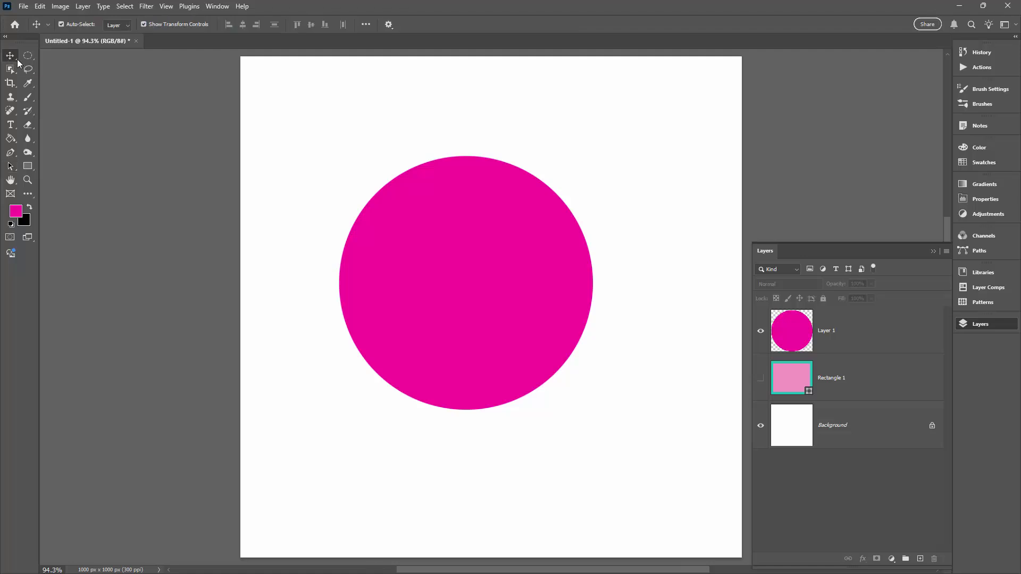
{"action": "left_click", "coordinate": [529, 301]}
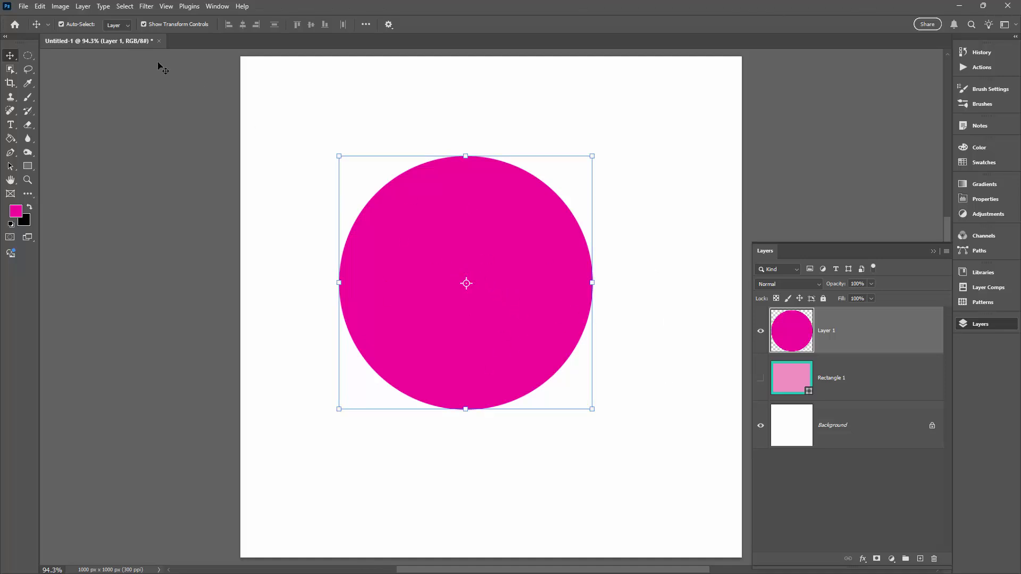
{"action": "key", "text": "ctrl"}
{"action": "key", "text": "ctrl+t"}
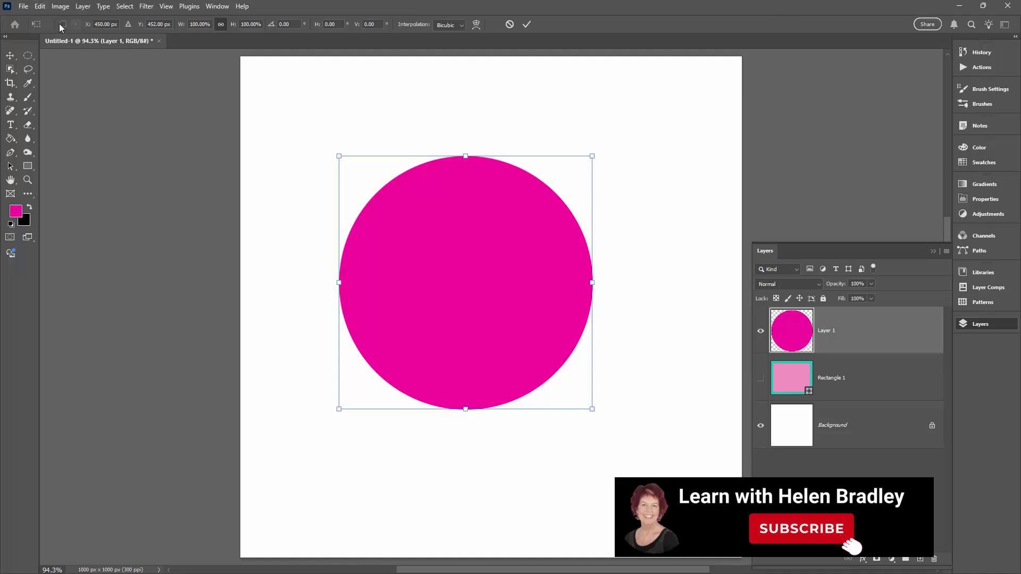
{"action": "left_click", "coordinate": [509, 23]}
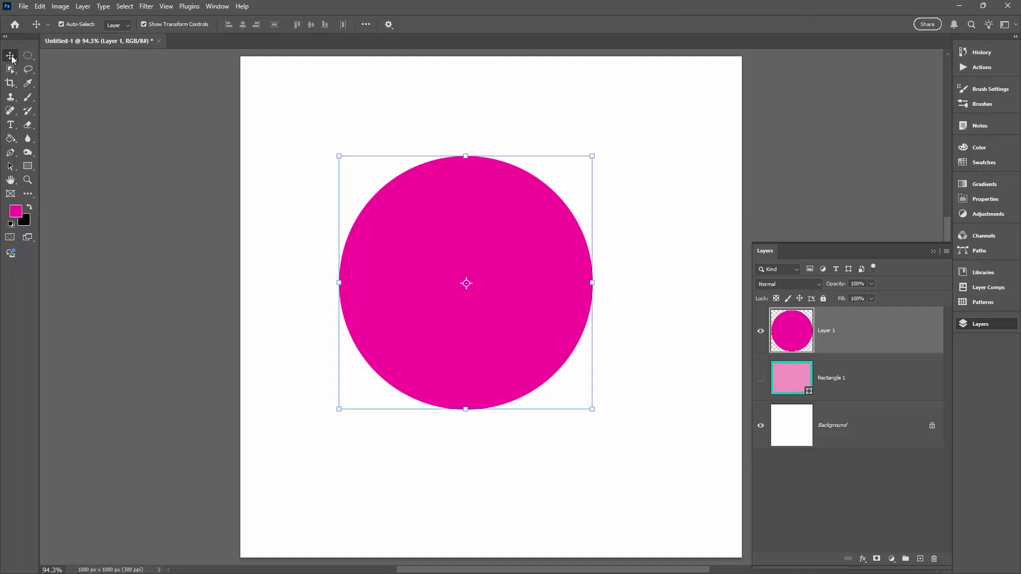
{"action": "left_click", "coordinate": [143, 24]}
{"action": "left_click", "coordinate": [143, 24]}
{"action": "left_click", "coordinate": [668, 406]}
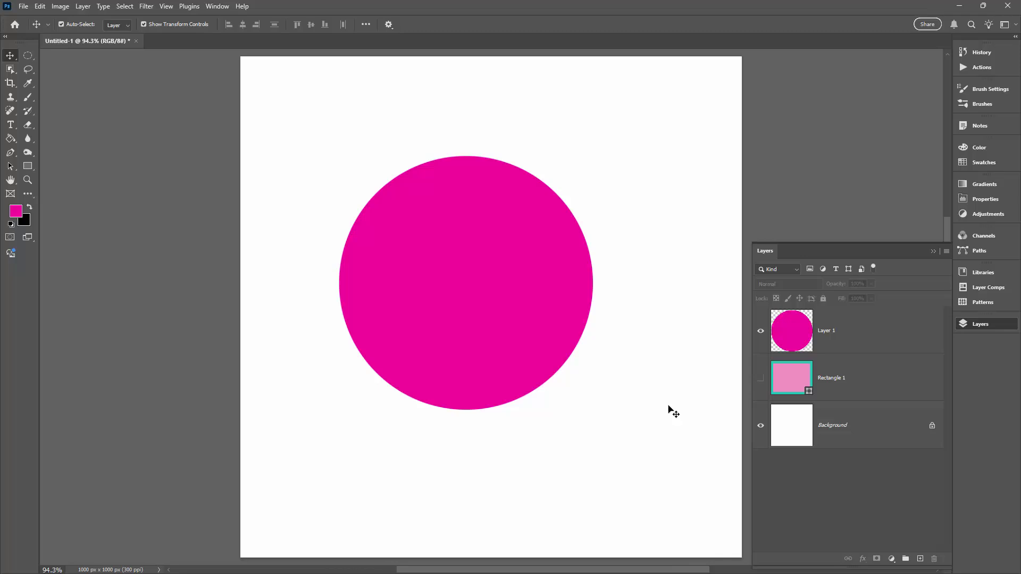
{"action": "left_click", "coordinate": [497, 287]}
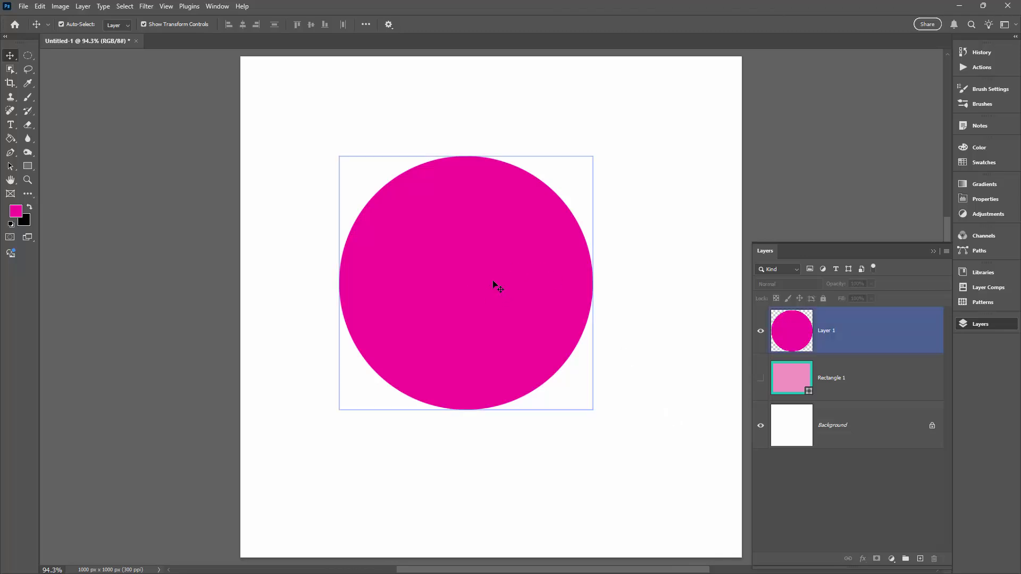
{"action": "left_click", "coordinate": [691, 371]}
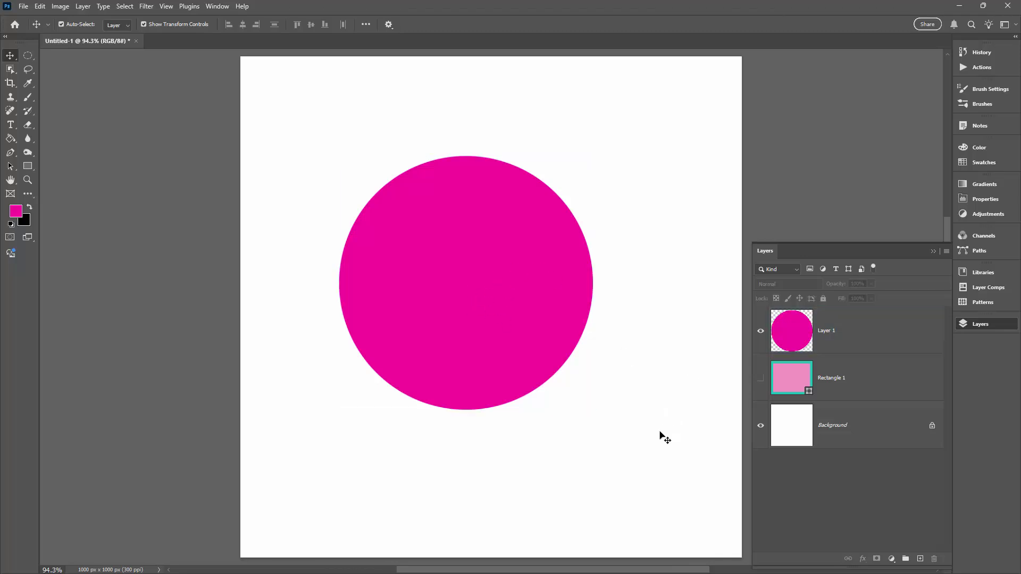